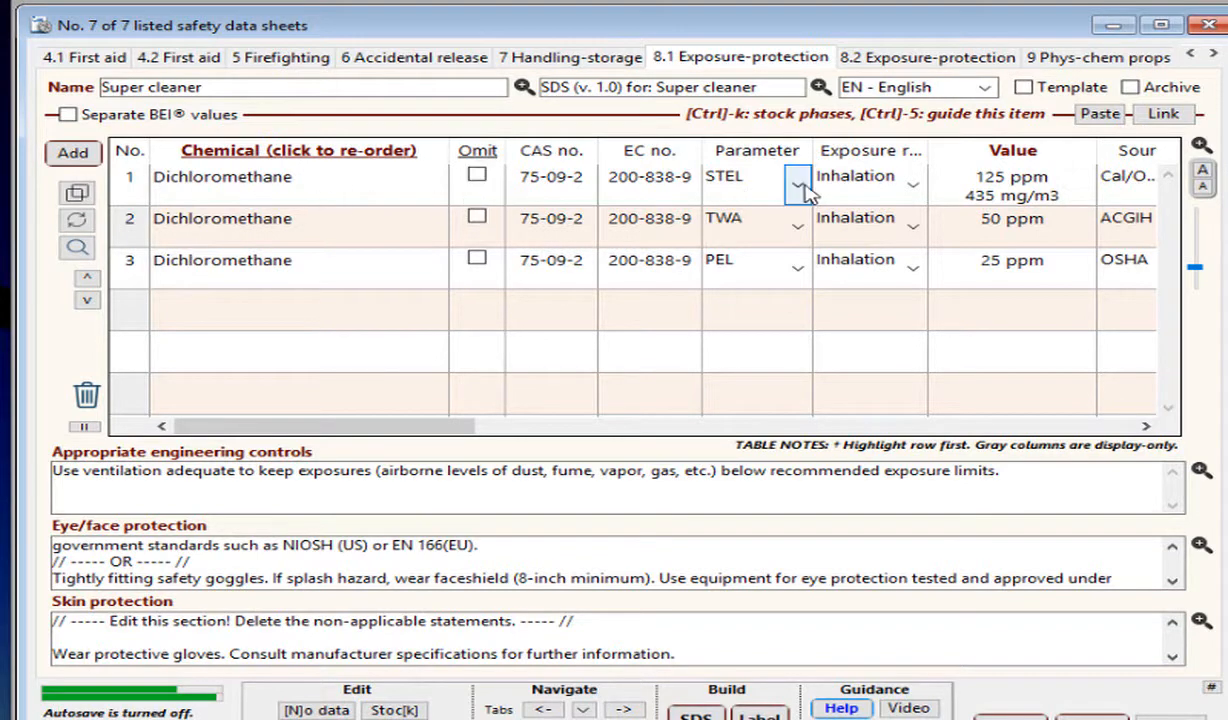
Save the Super cleaner SDS and list its components as substance records.
left_click(1165, 114)
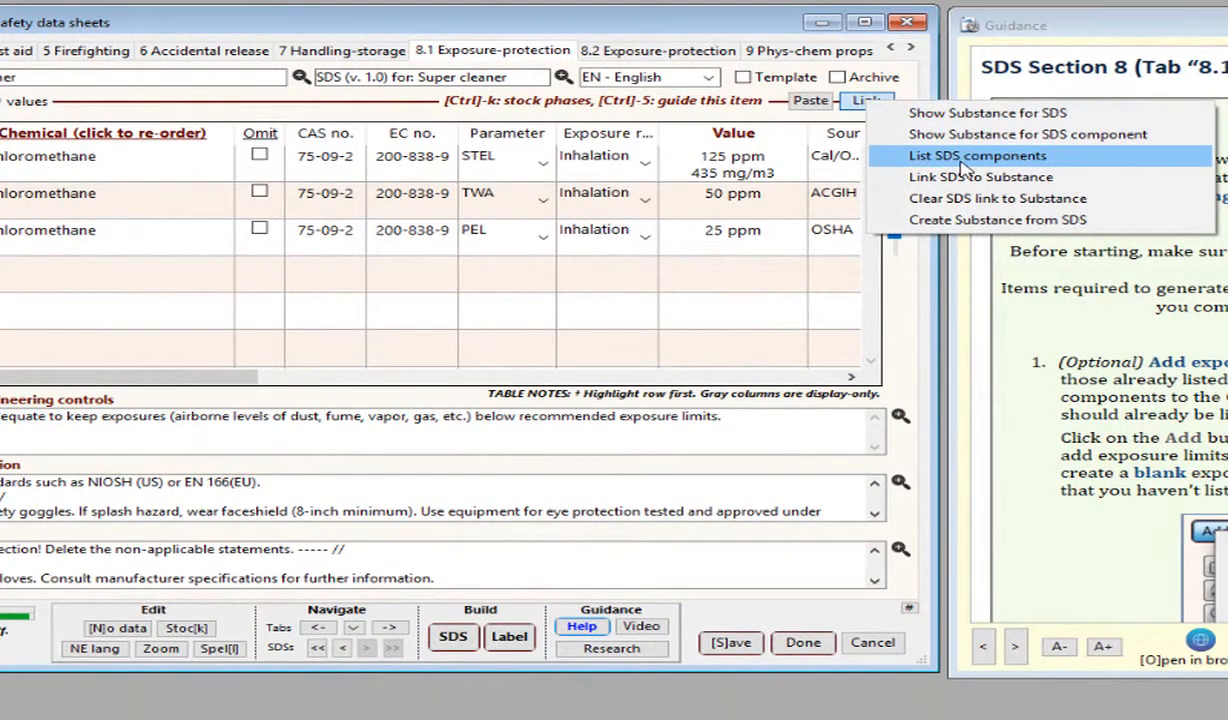
left_click(963, 160)
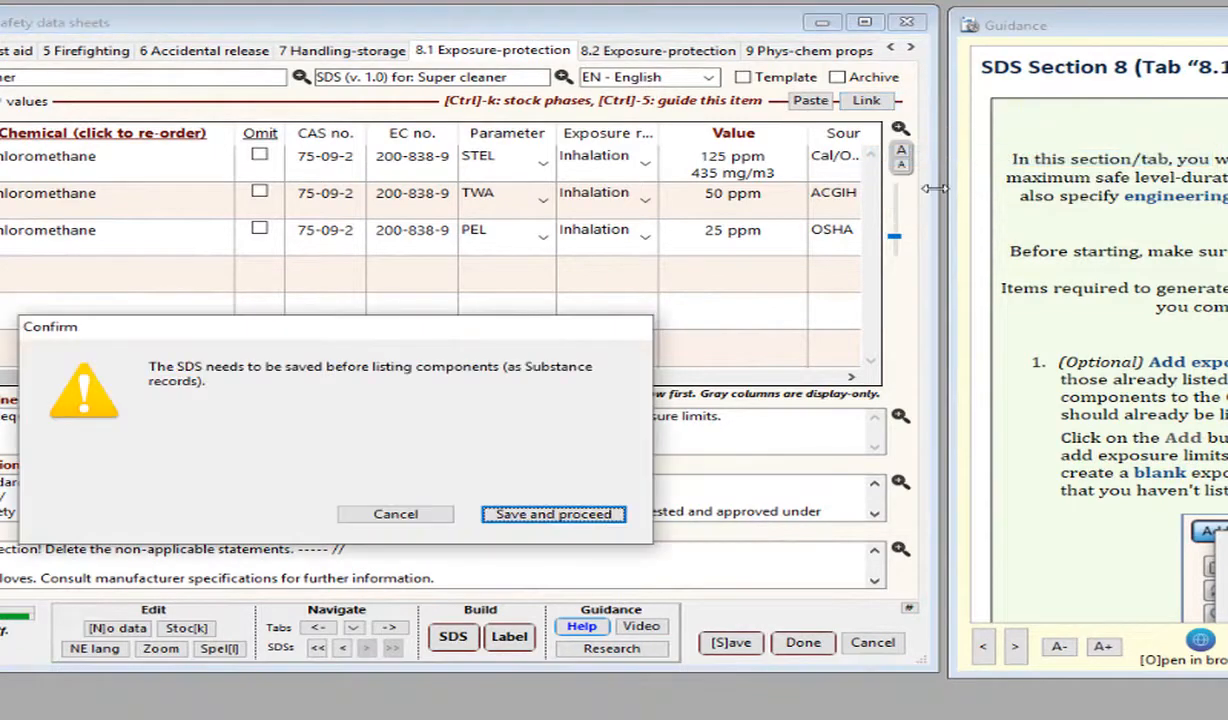
left_click(545, 494)
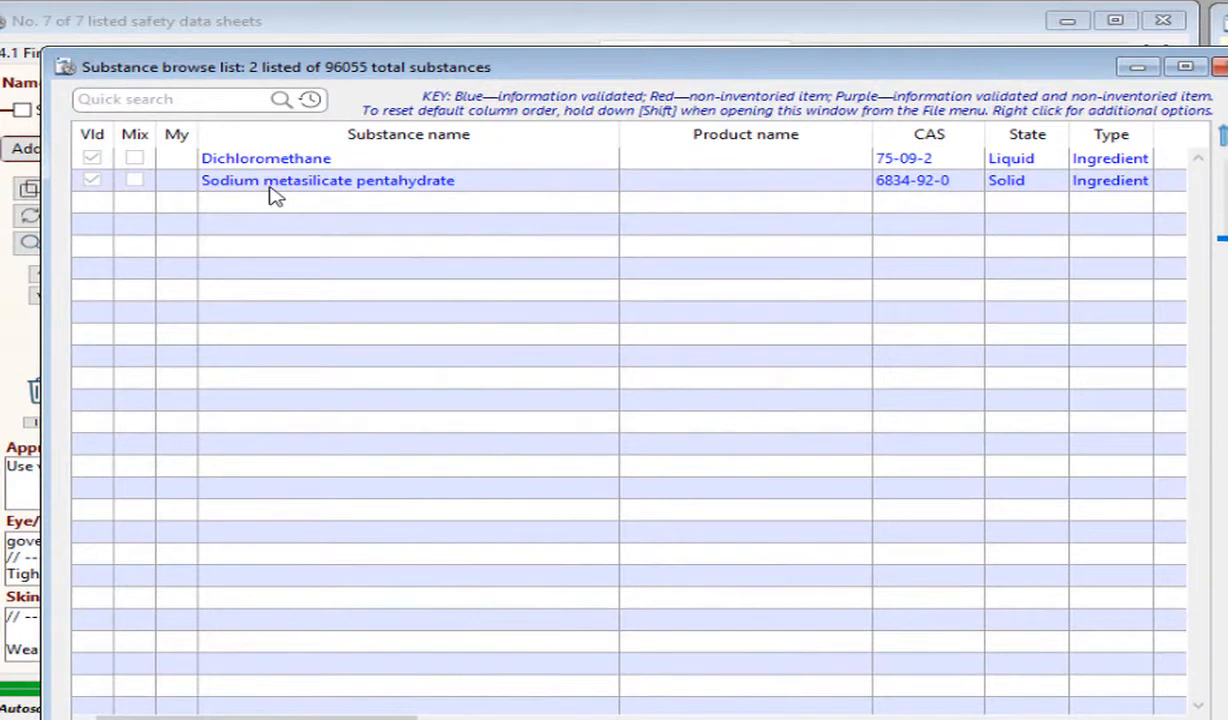
Compare the exposure limits in the Dichloromethane substance record with those in the SDS, and close the record and substance list.
left_click(258, 168)
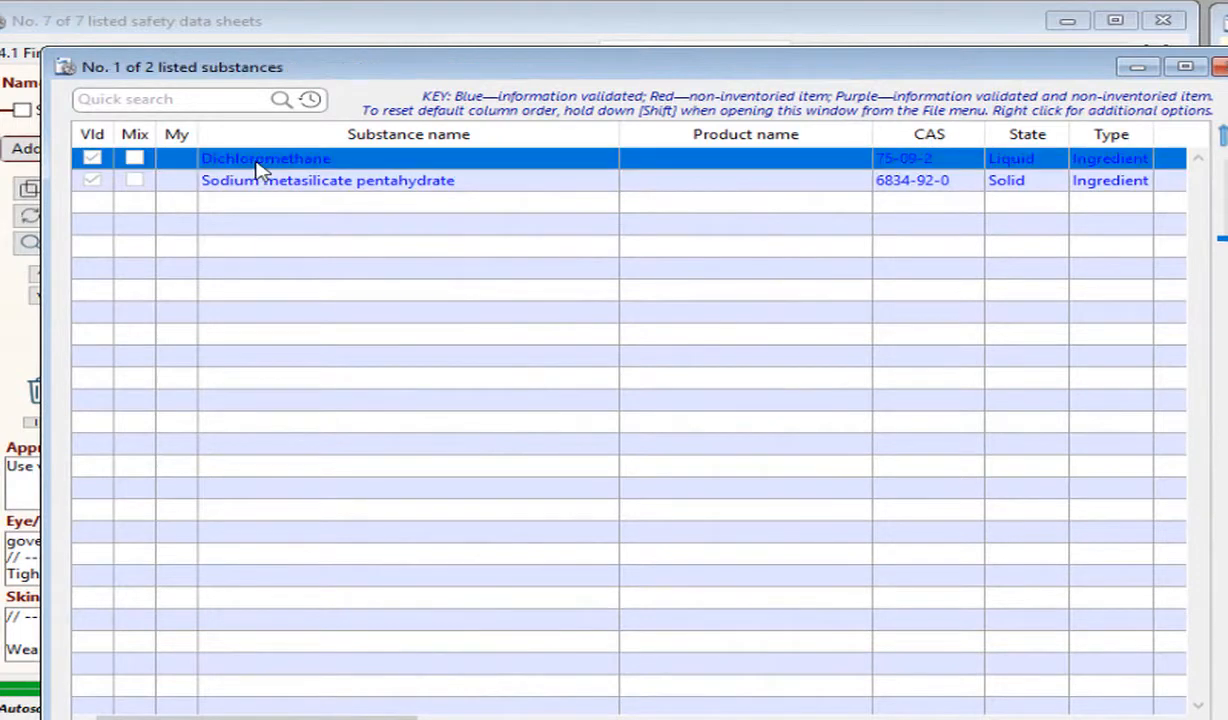
double_click(258, 168)
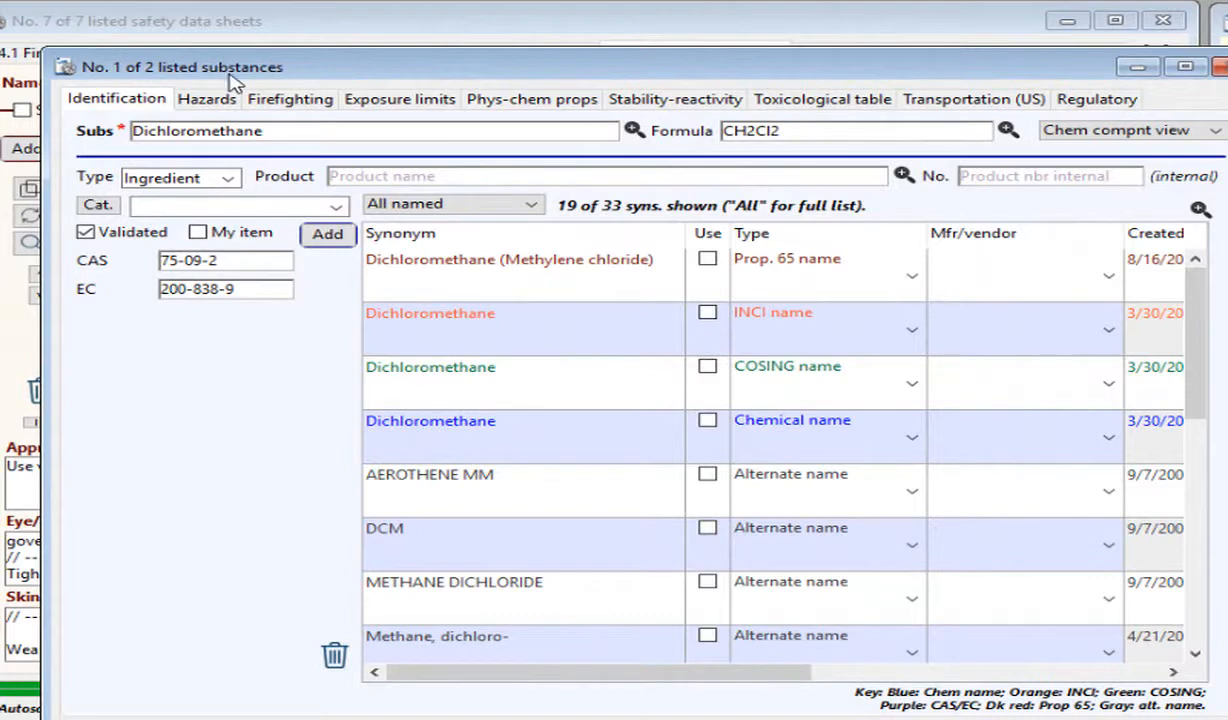
left_click(396, 110)
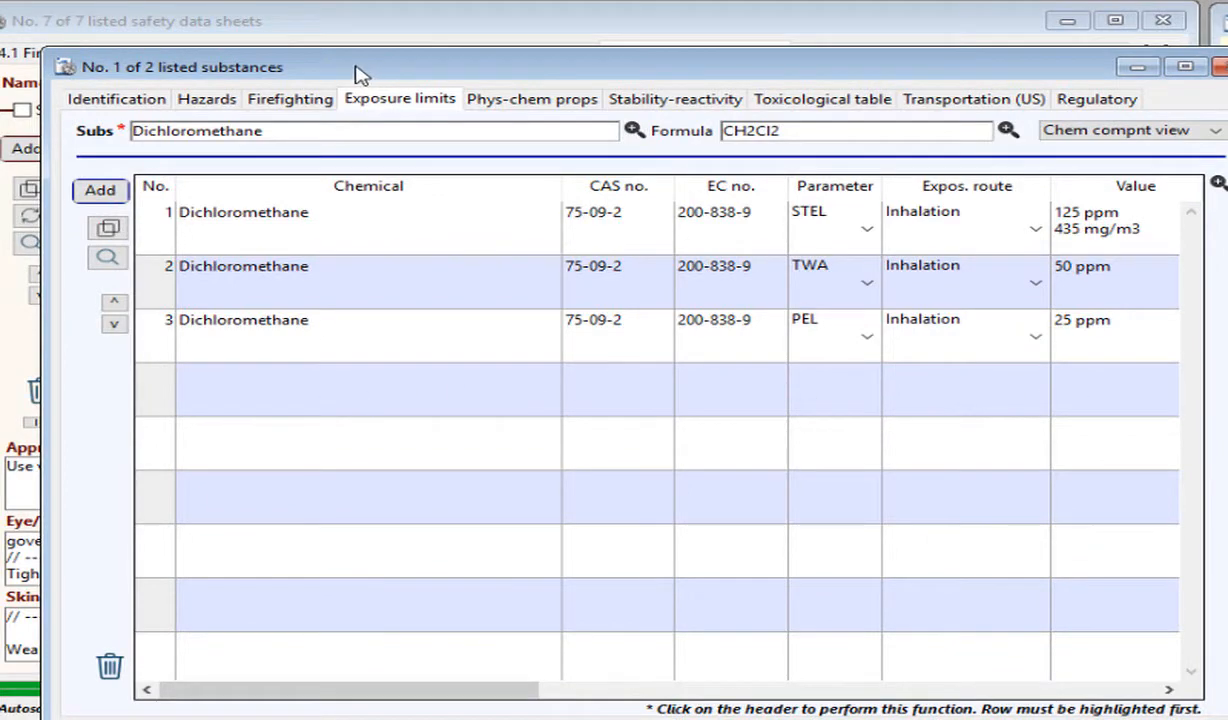
left_click_drag(362, 77, 362, 270)
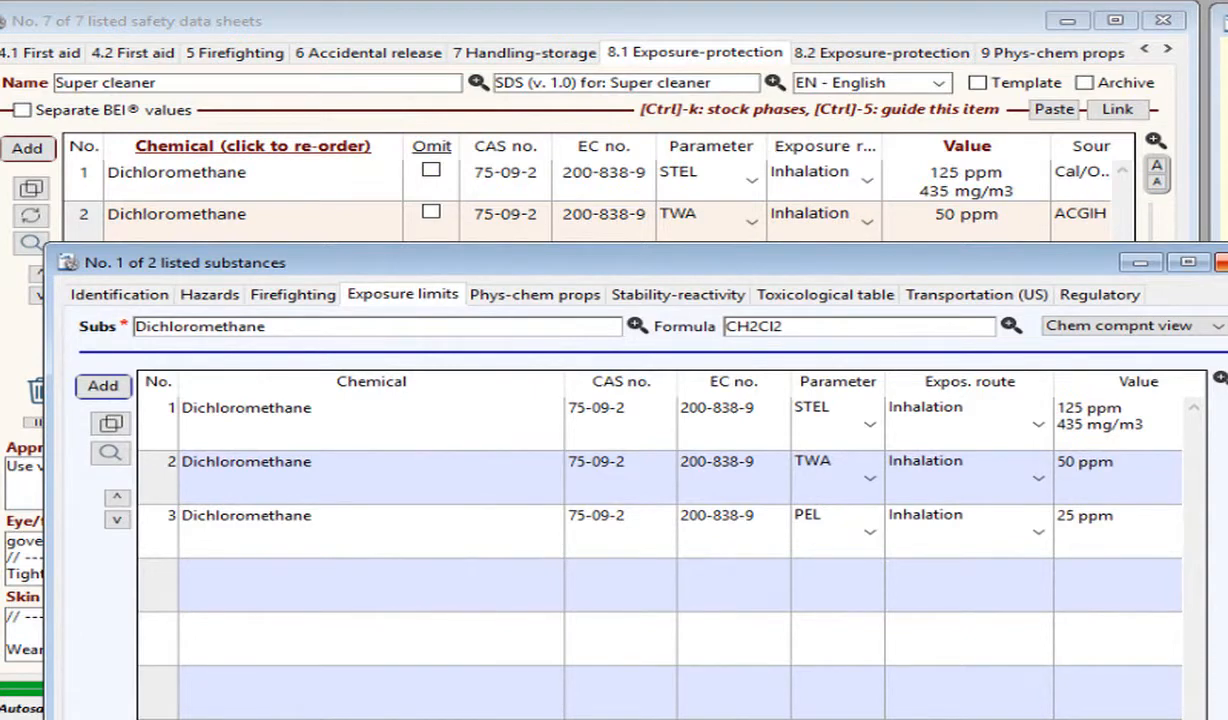
left_click(1223, 262)
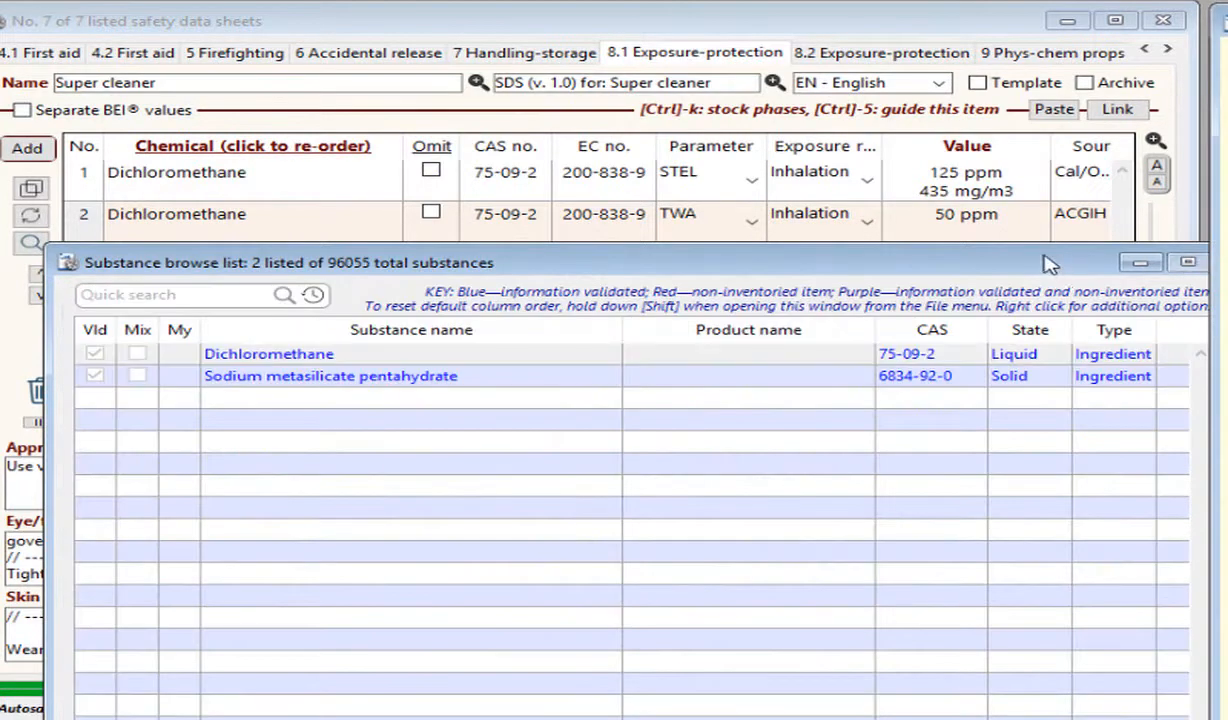
left_click(1222, 262)
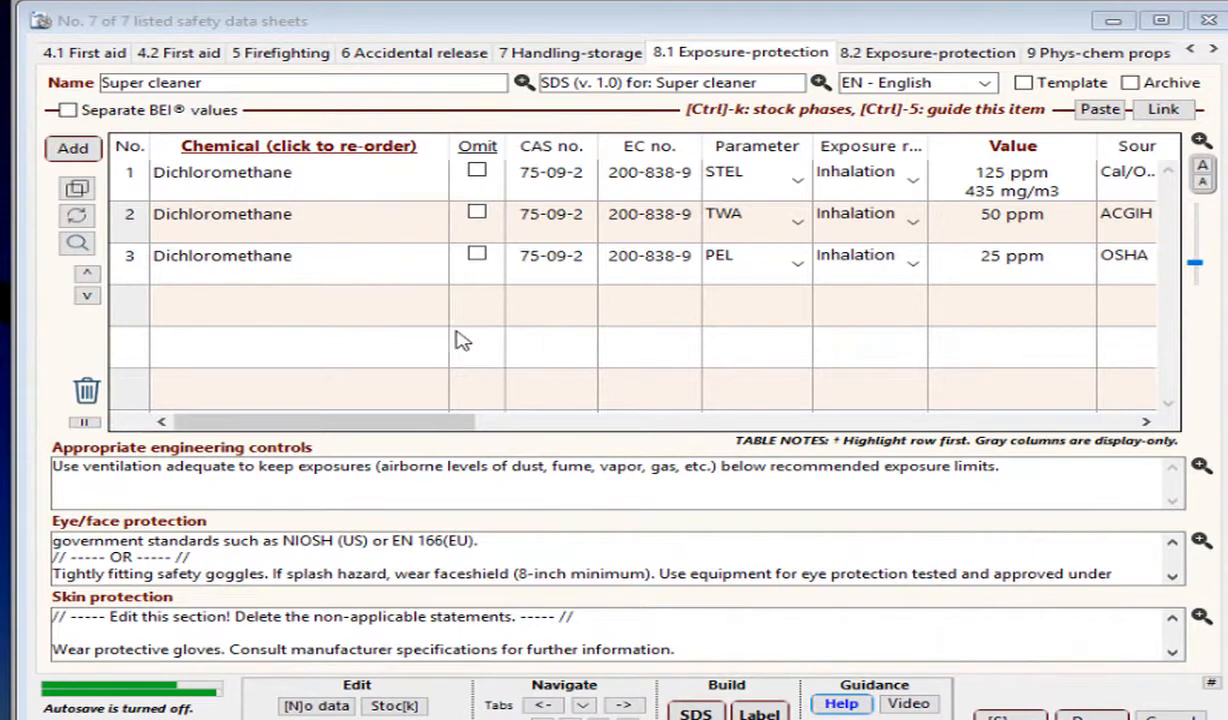
Add a Sodium metasilicate pentahydrate row to the exposure limits table and set its value to NA.
left_click(86, 155)
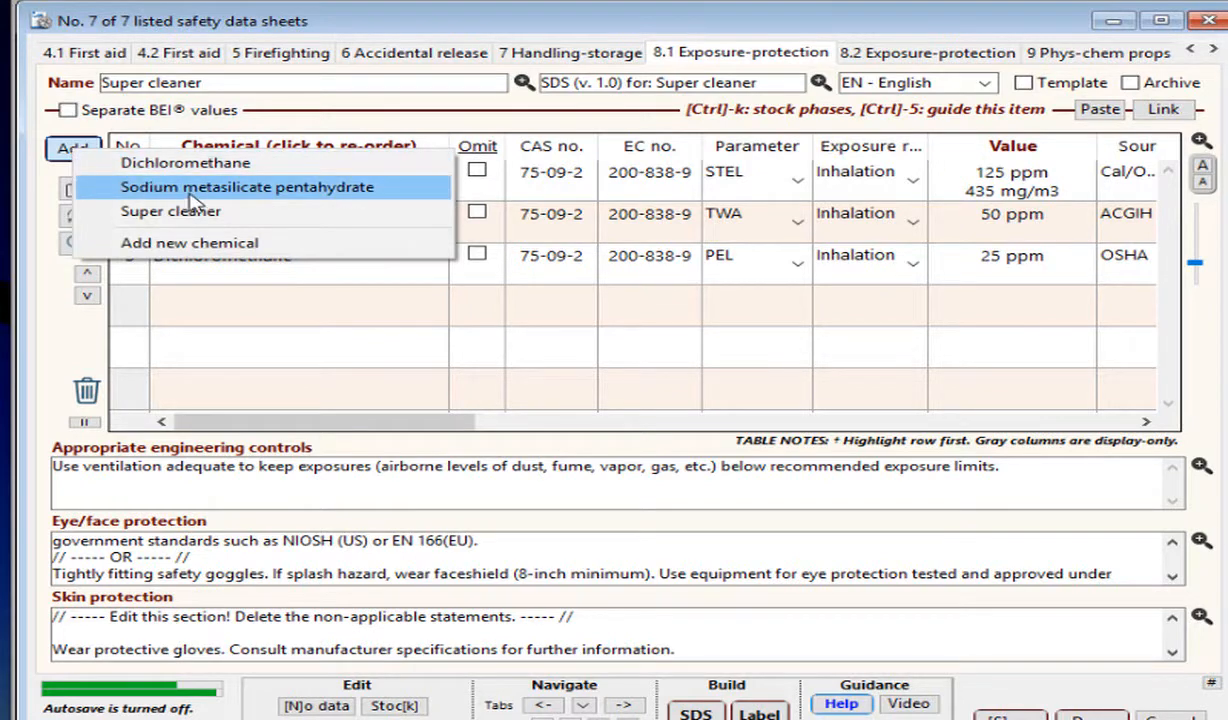
left_click(190, 195)
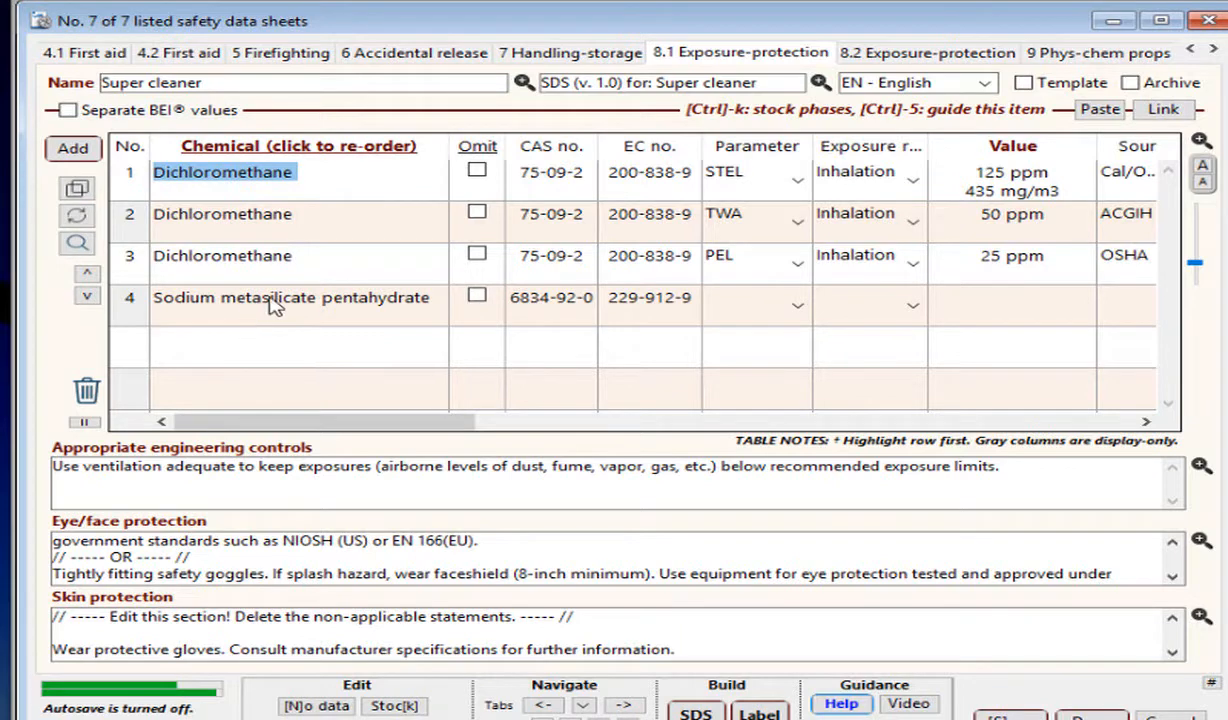
left_click(1008, 309)
left_click(1036, 309)
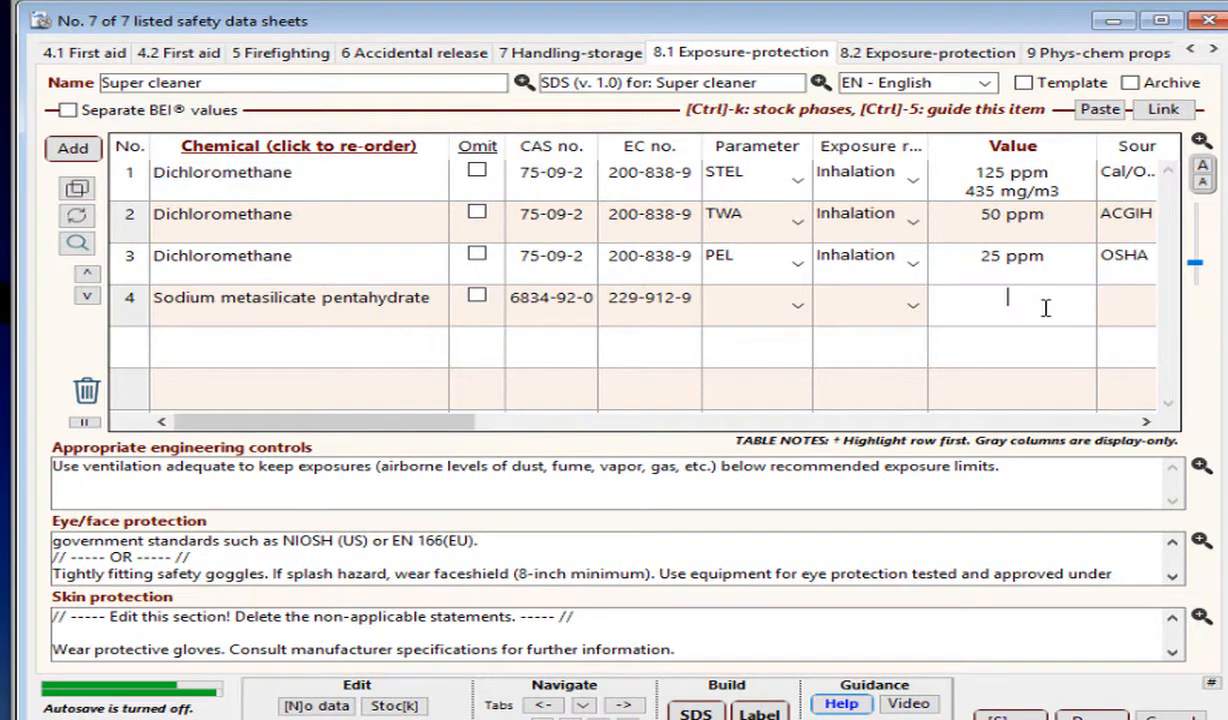
type("NA")
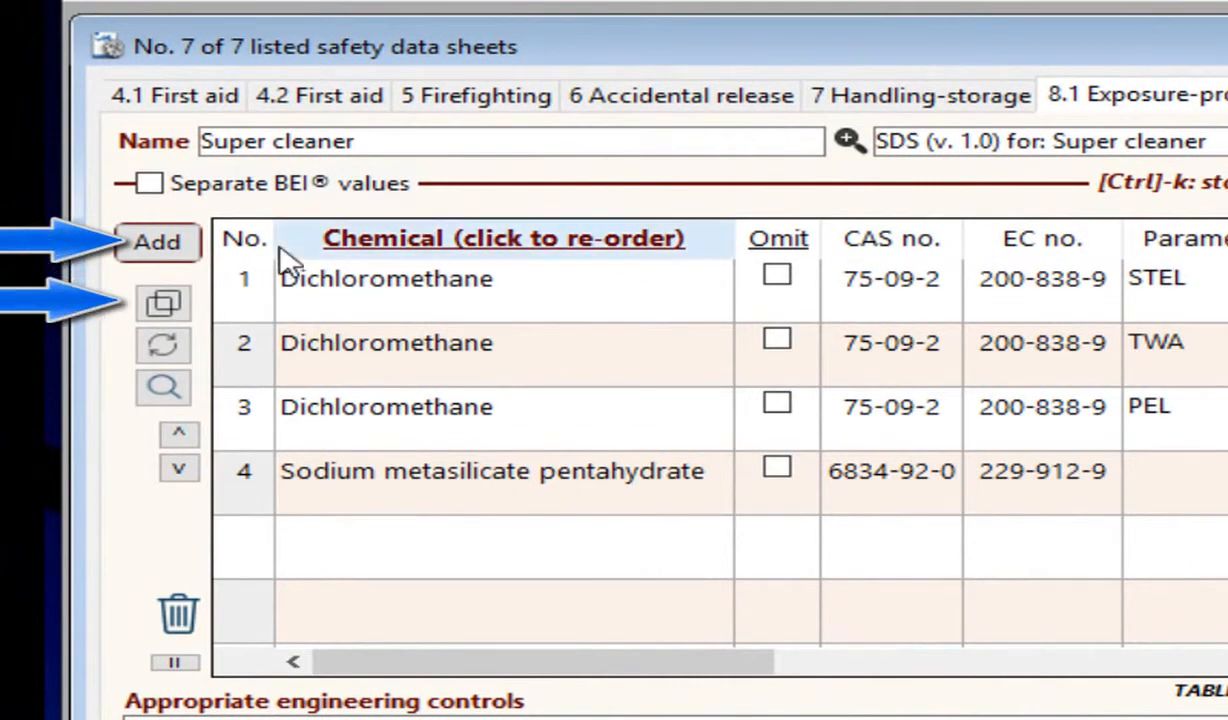
Consult the hazard information for this SDS alongside its eye/face protection text.
left_click(164, 386)
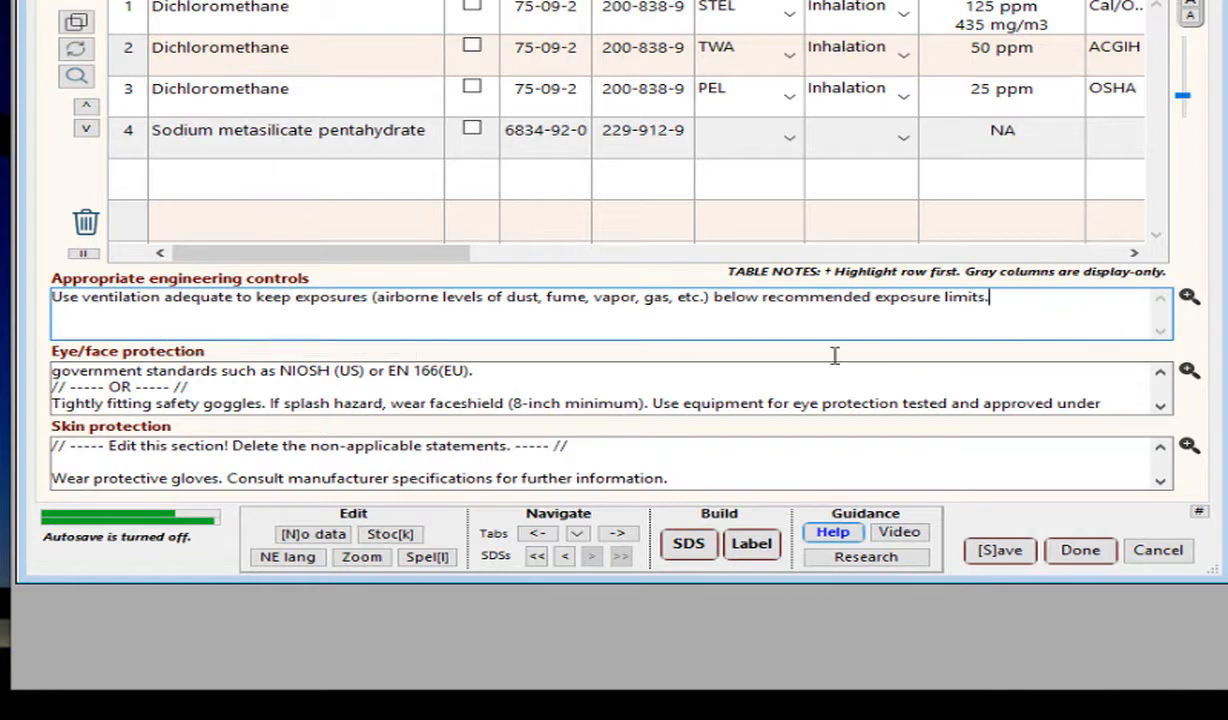
left_click(105, 383)
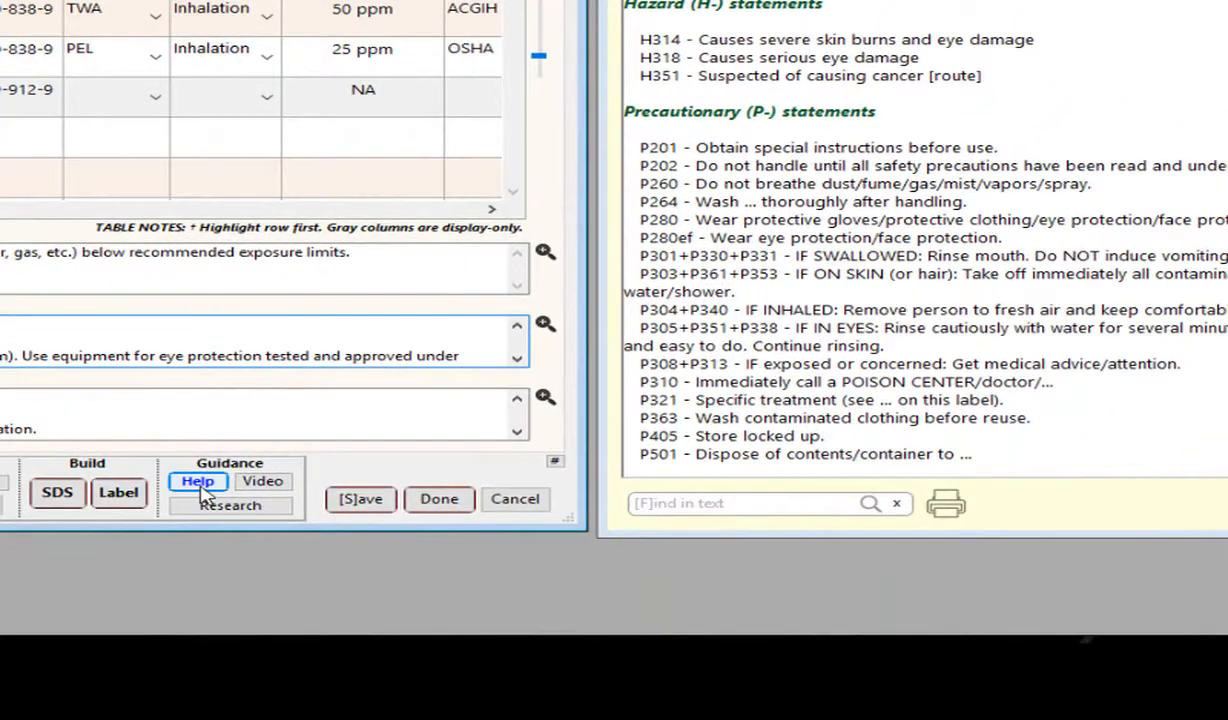
left_click(203, 488)
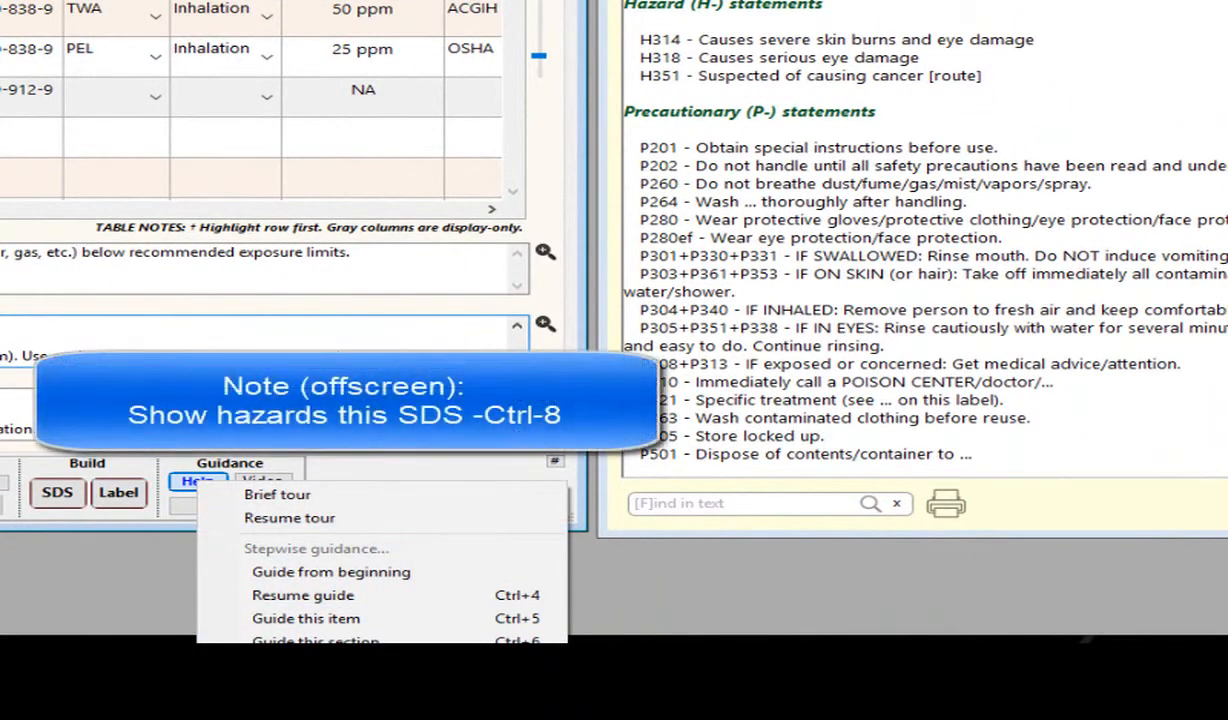
left_click(230, 440)
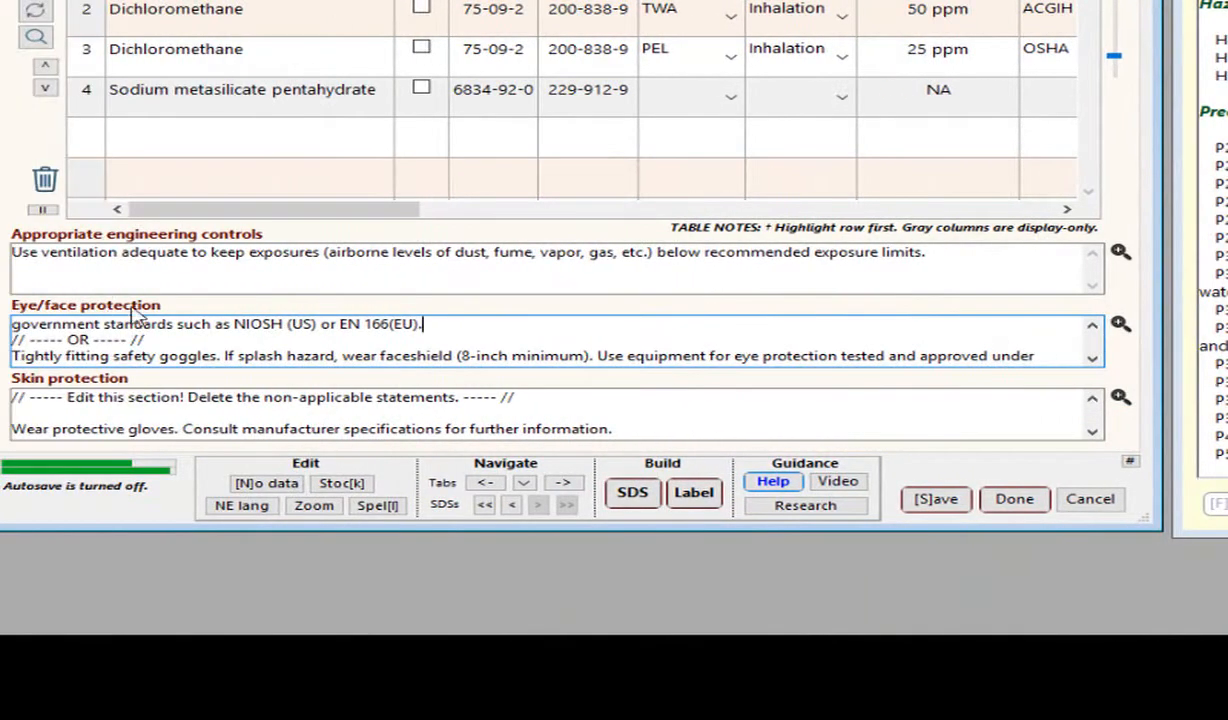
Enlarge the English eye/face protection text and delete everything from the "Serious eye damage/eye irritation 2, 2A, or 2B" option onward.
right_click(1120, 328)
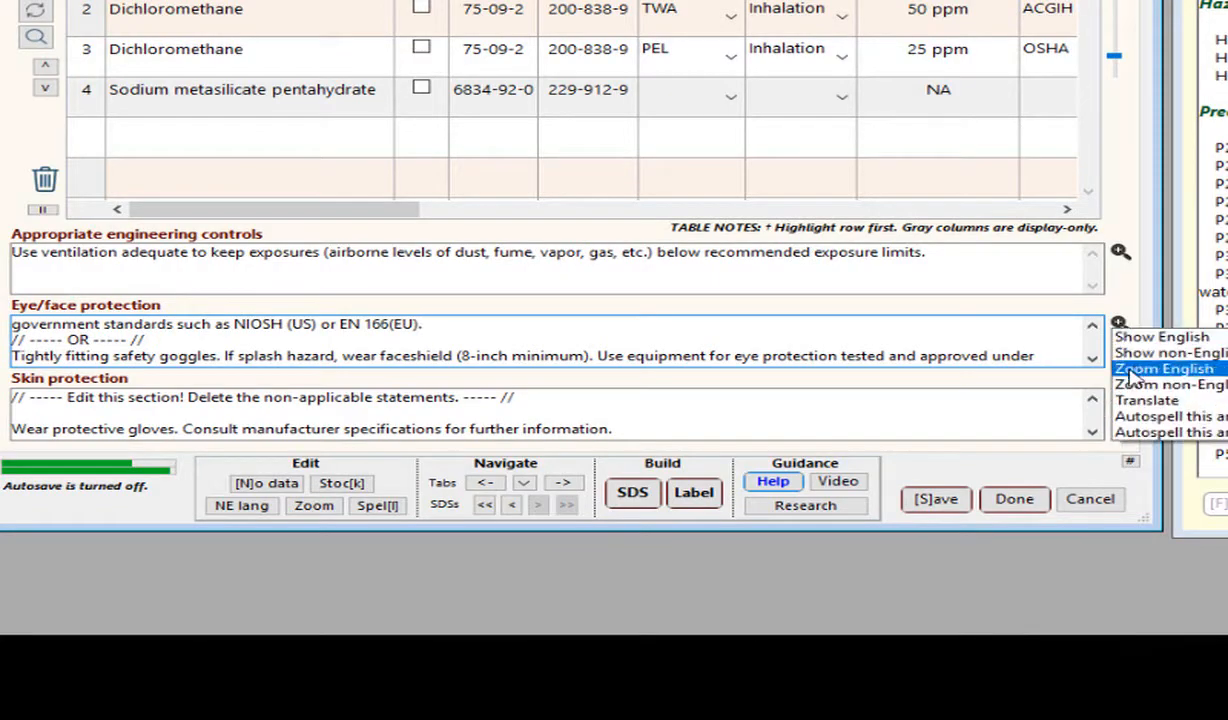
left_click(1135, 375)
left_click_drag(700, 219, 878, 0)
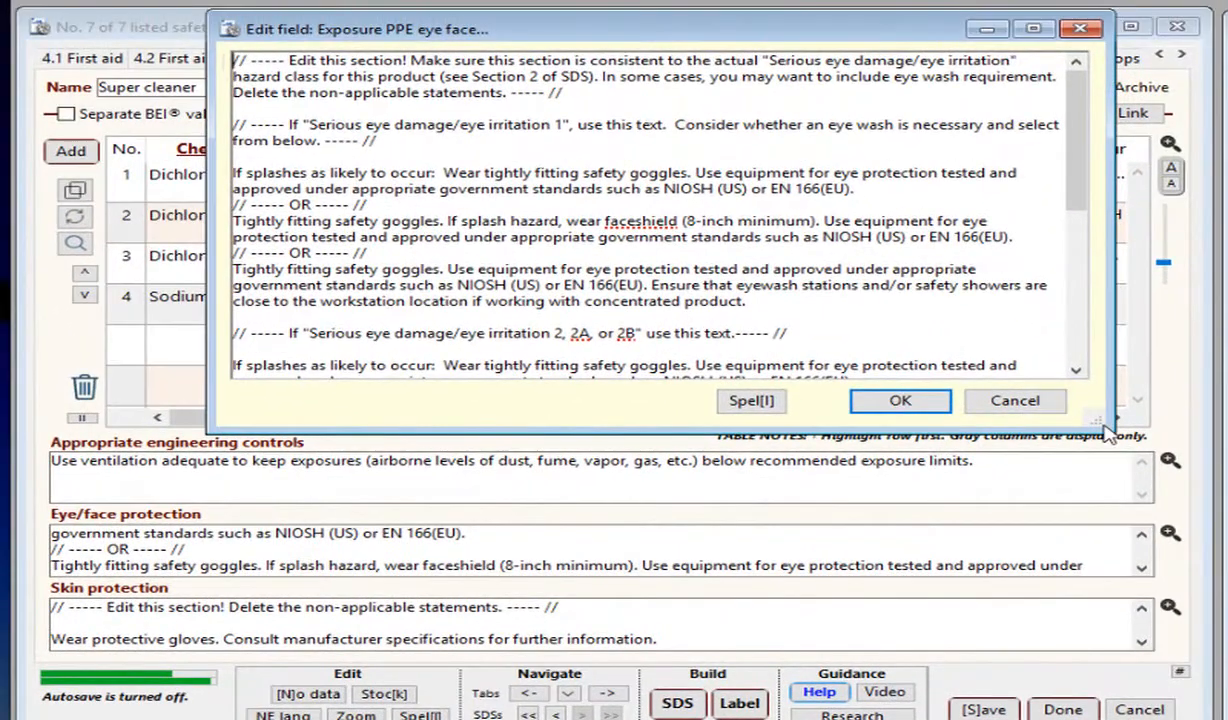
left_click_drag(1100, 430, 1208, 715)
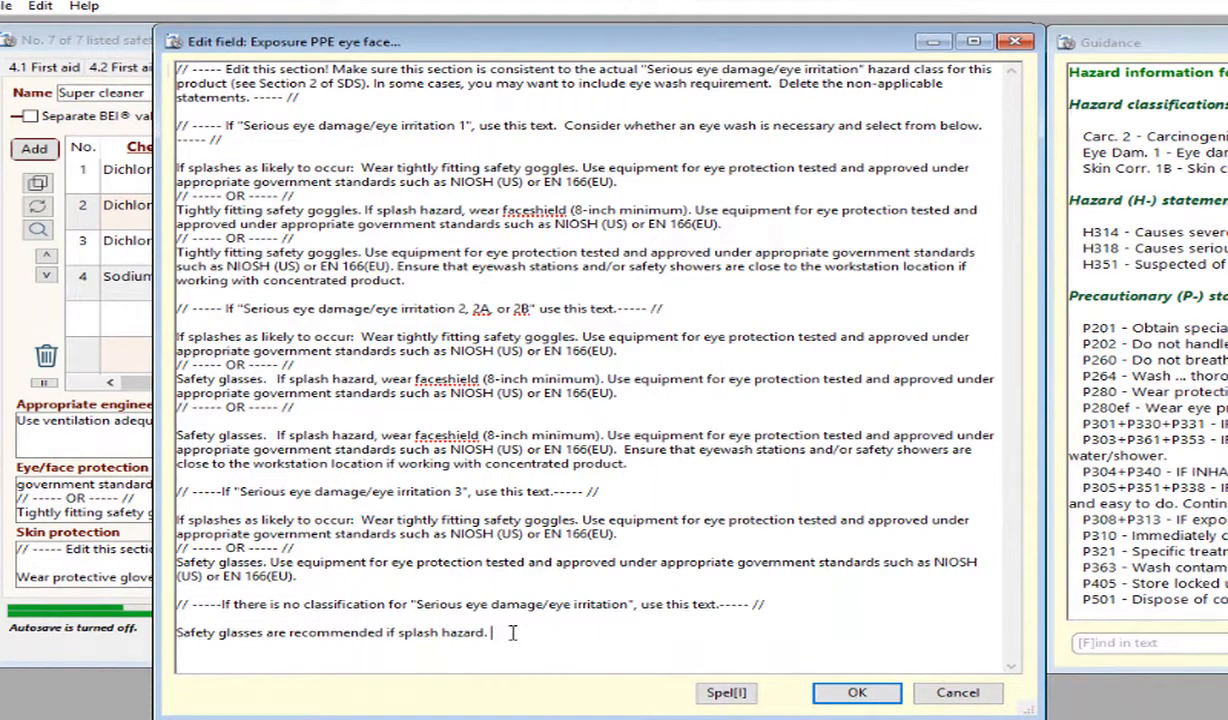
left_click_drag(513, 632, 294, 621)
left_click_drag(150, 613, 174, 315)
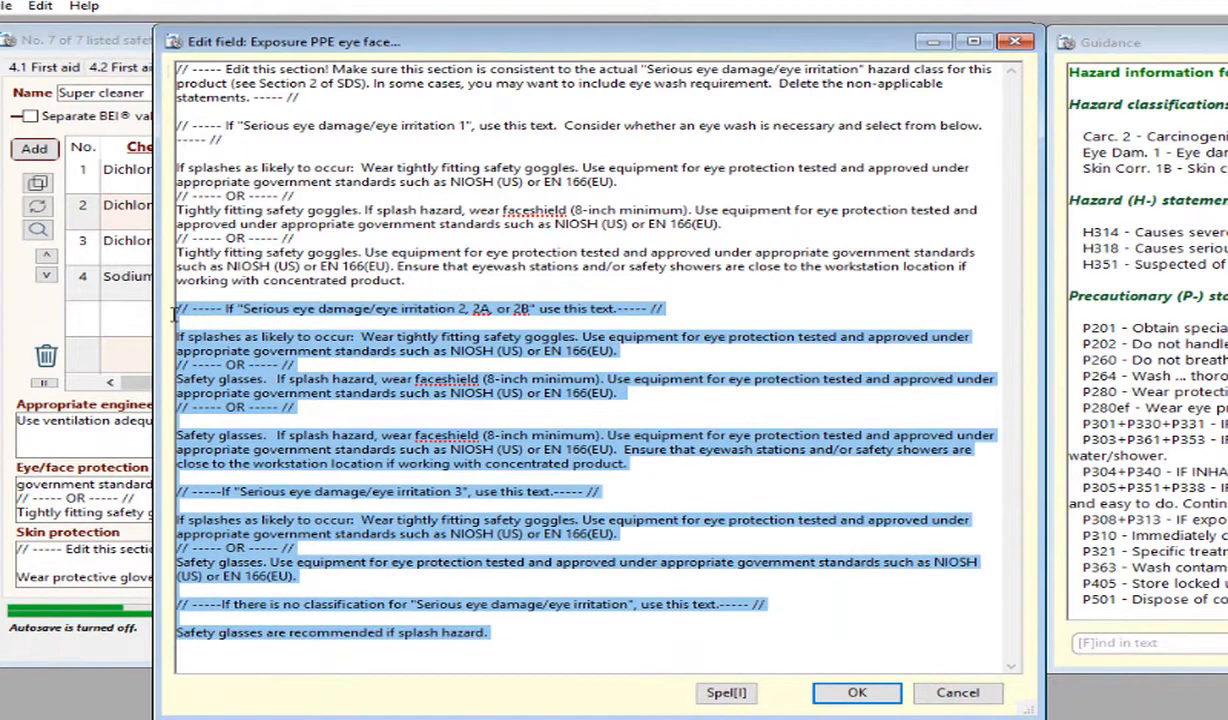
key("Delete")
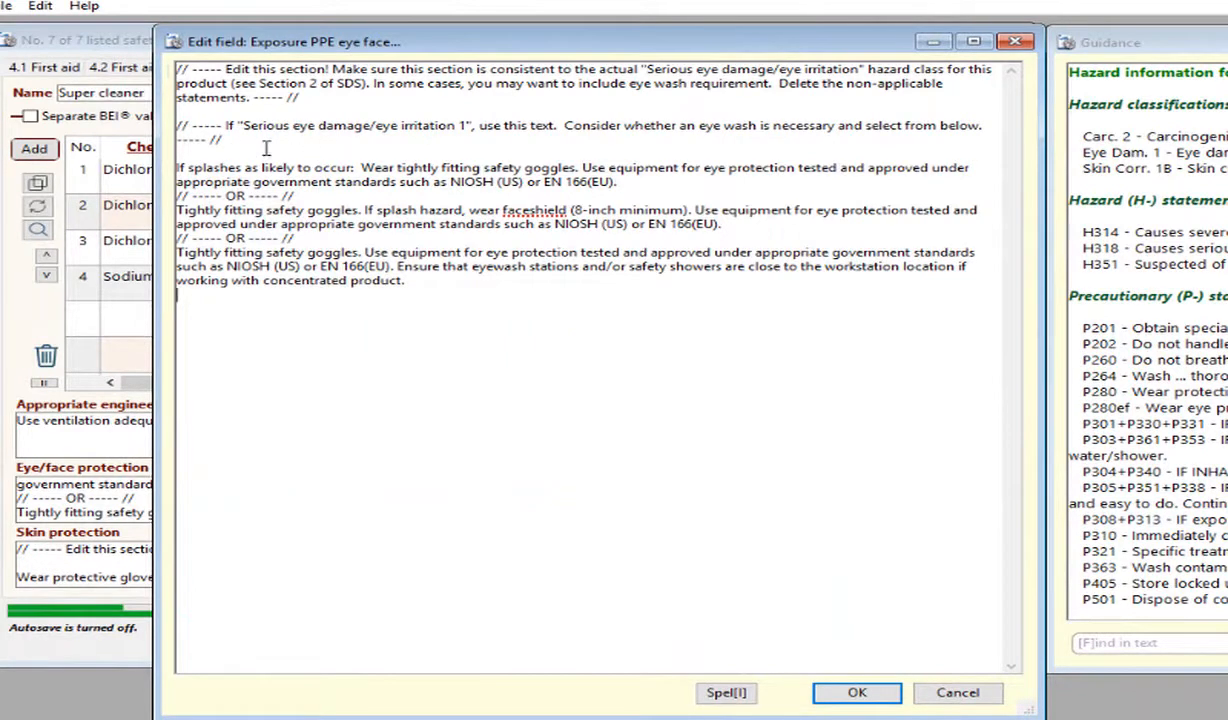
Delete the introductory notes and the first two goggles options from the eye/face text, keeping only the eyewash station statement, and accept the edit.
left_click_drag(266, 148, 140, 40)
key("Delete")
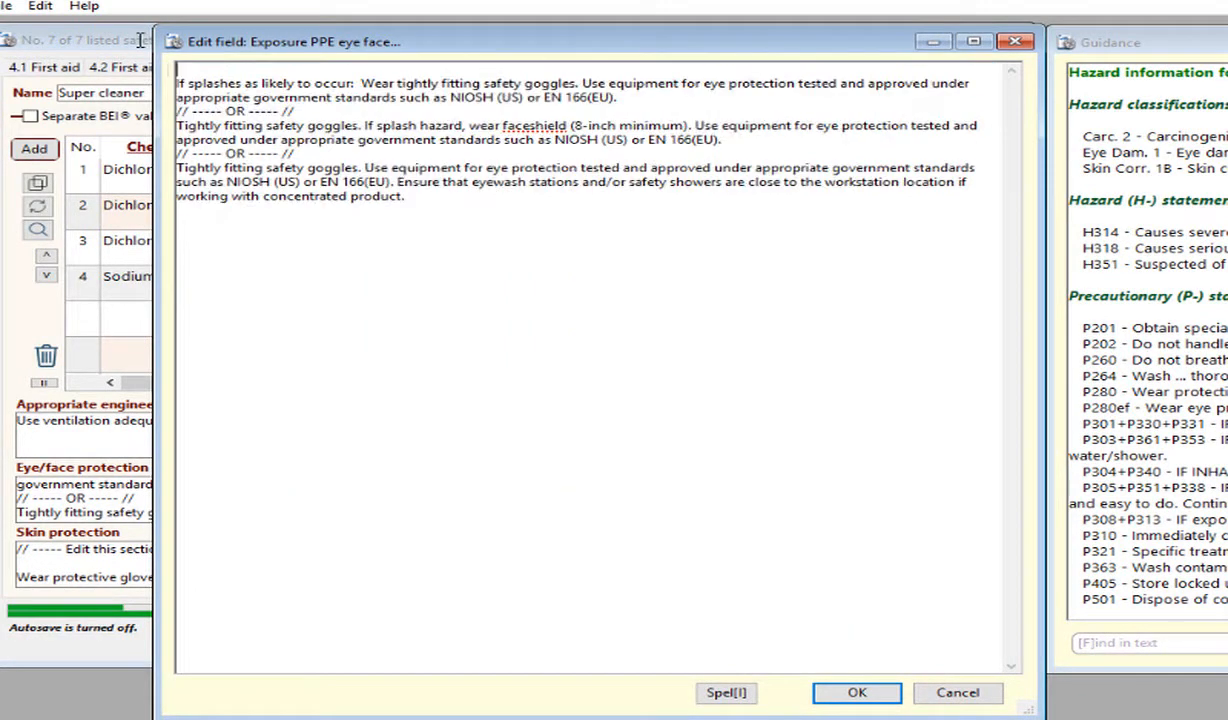
key("Delete")
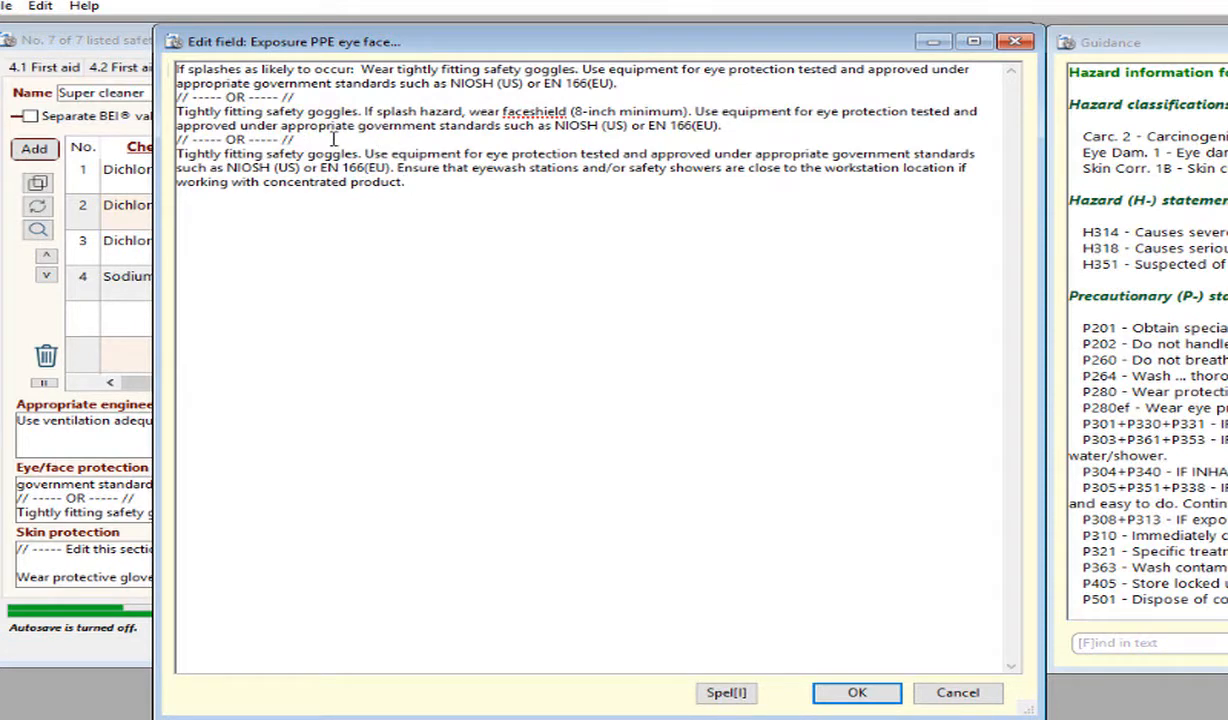
left_click_drag(278, 138, 100, 20)
key("Delete")
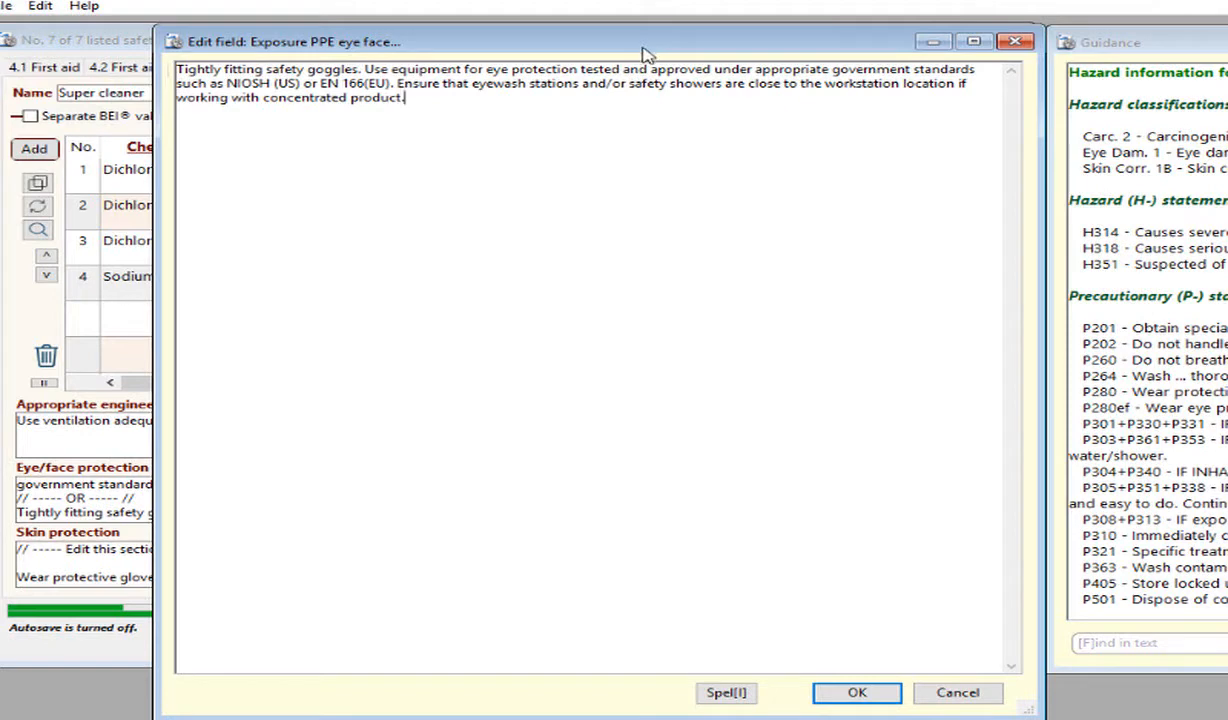
left_click(858, 693)
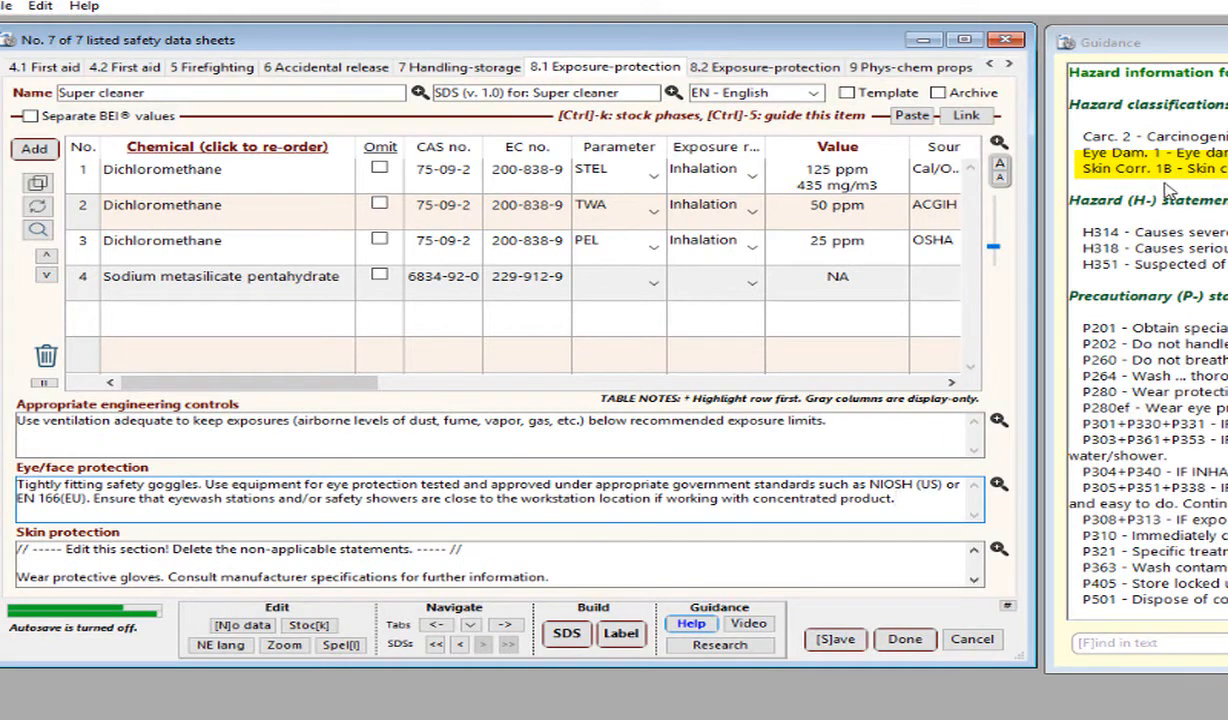
Enlarge the skin protection text and delete the OR separator and the "Wear rubber or neoprene gloves." statement.
left_click(860, 555)
left_click(998, 550)
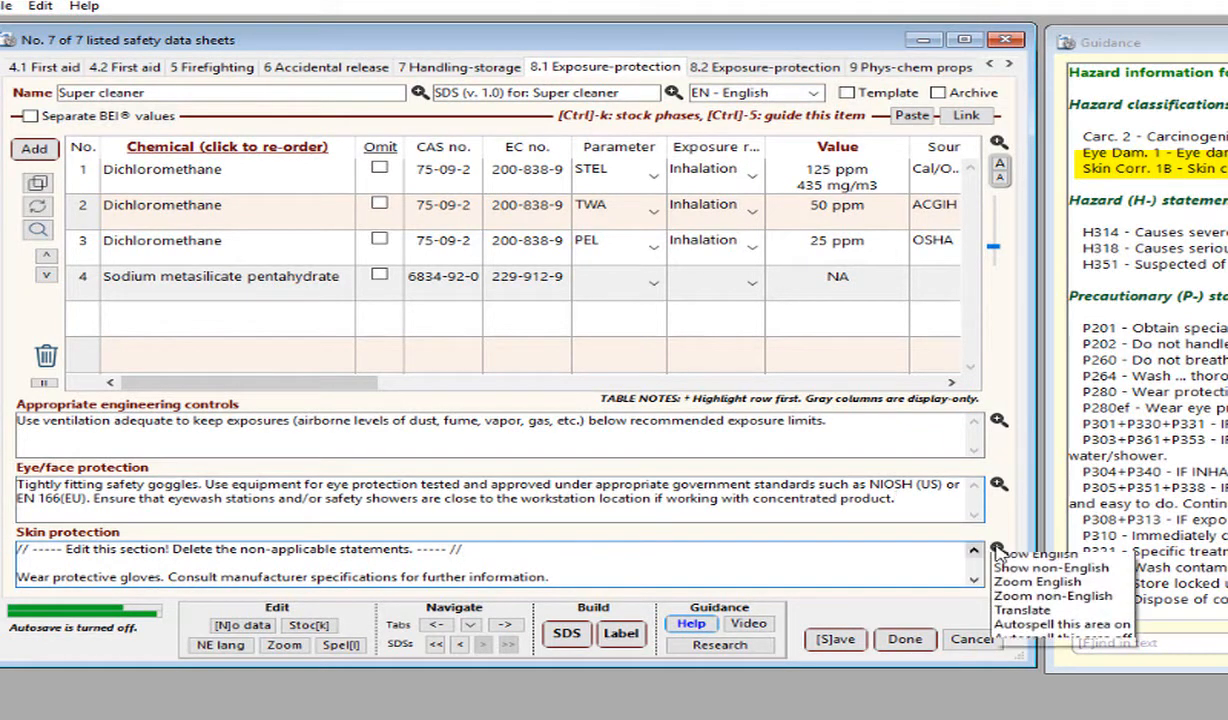
left_click(1012, 596)
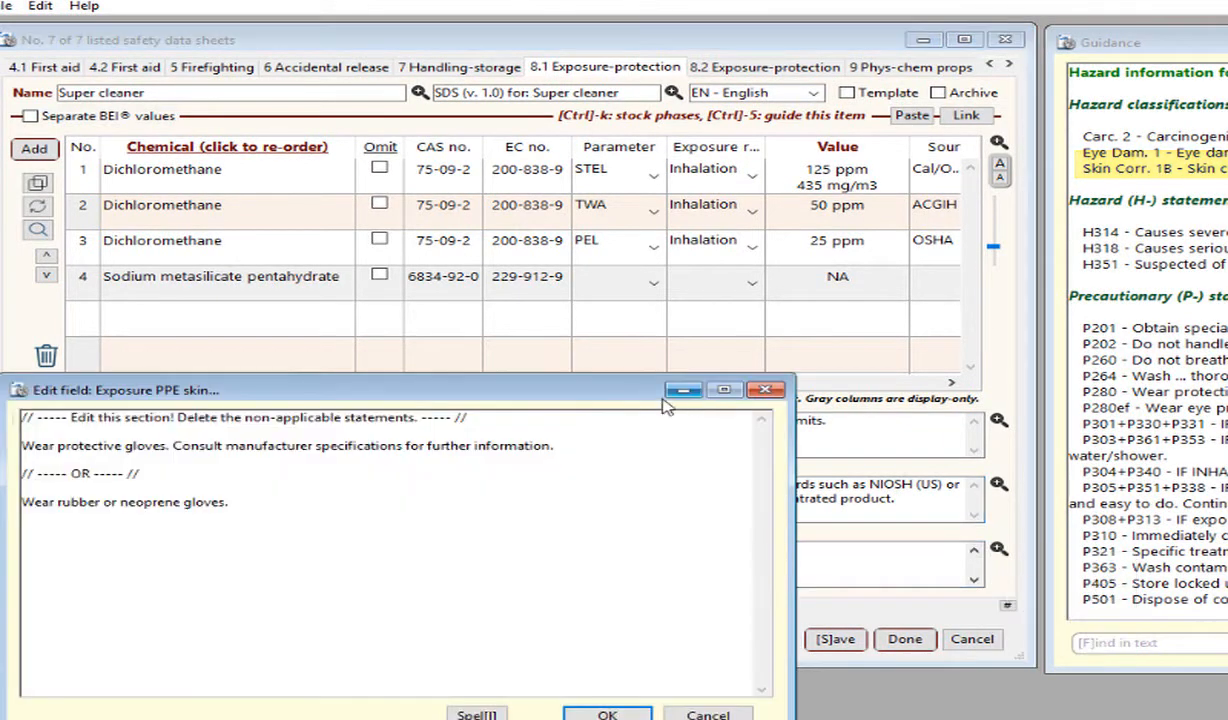
left_click(411, 429)
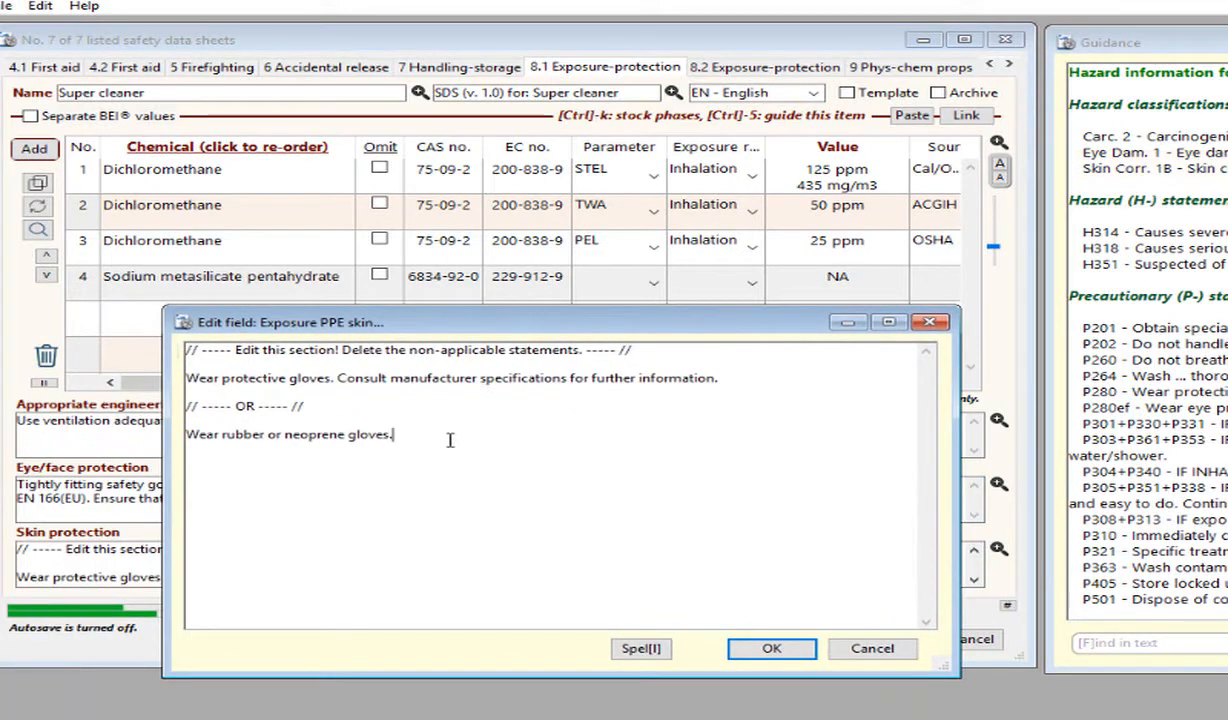
left_click_drag(447, 438, 172, 390)
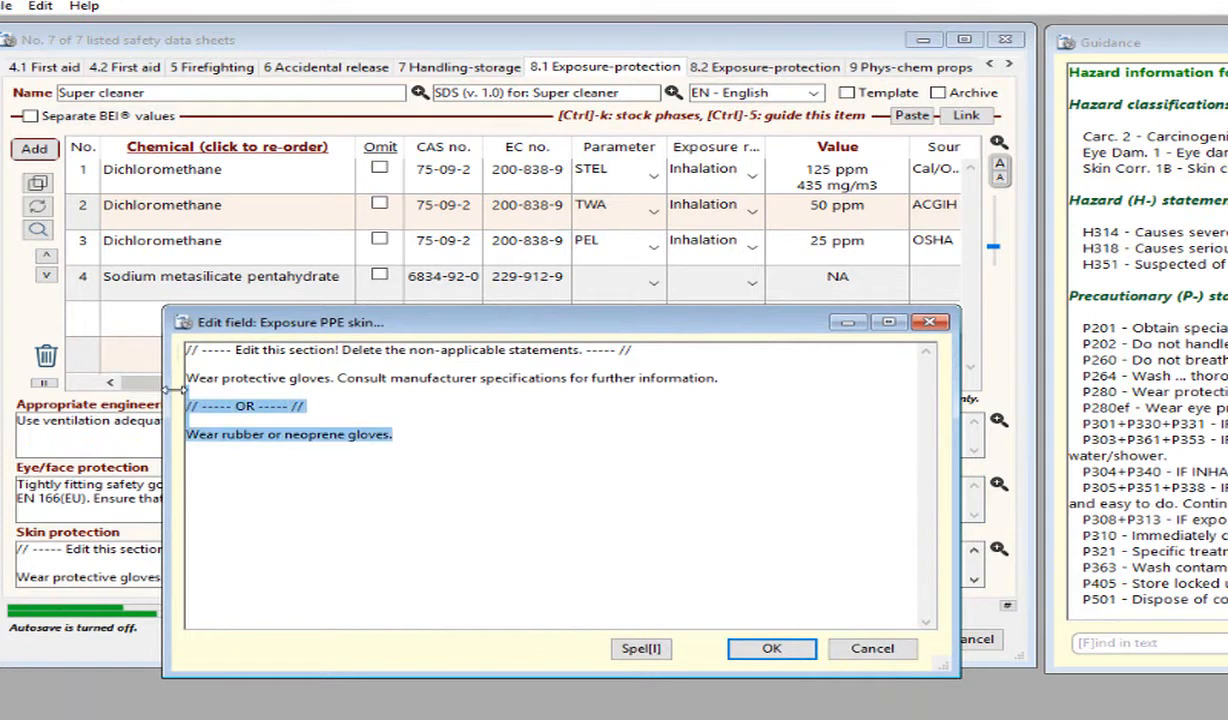
key("BackSpace")
key("BackSpace")
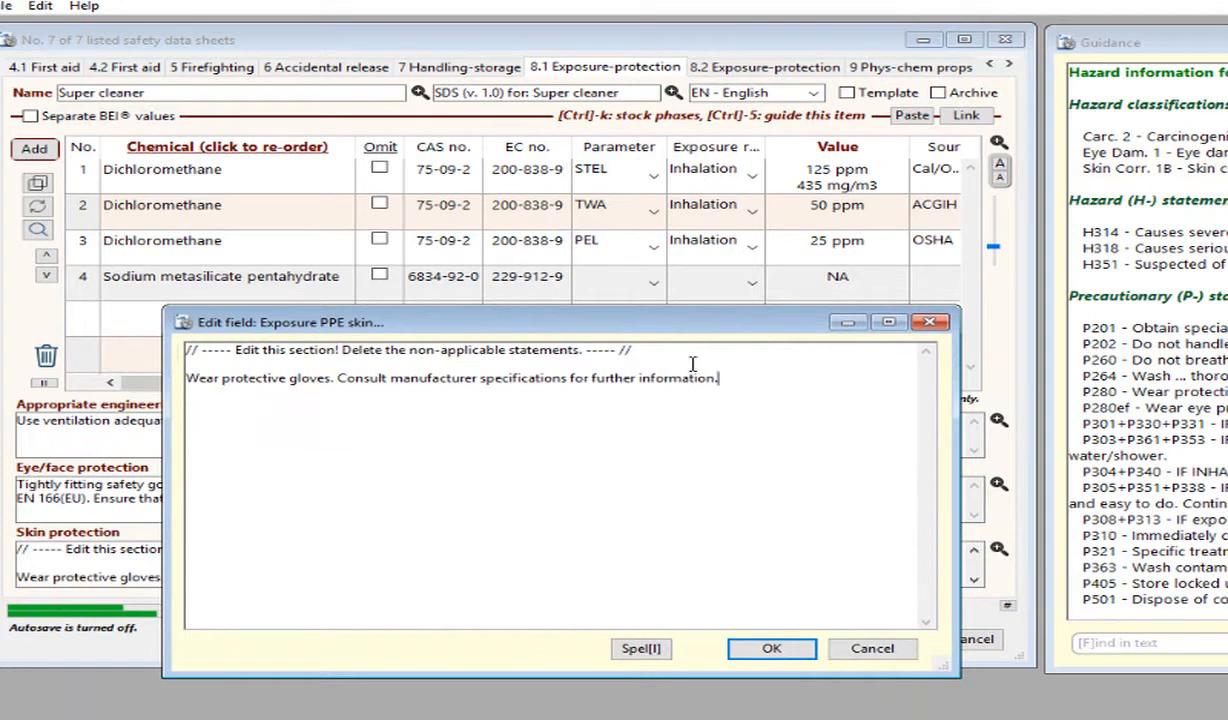
Delete the "Edit this section!" note above the protective gloves statement and accept the skin protection text.
left_click_drag(666, 348, 157, 327)
key("Delete")
key("Delete")
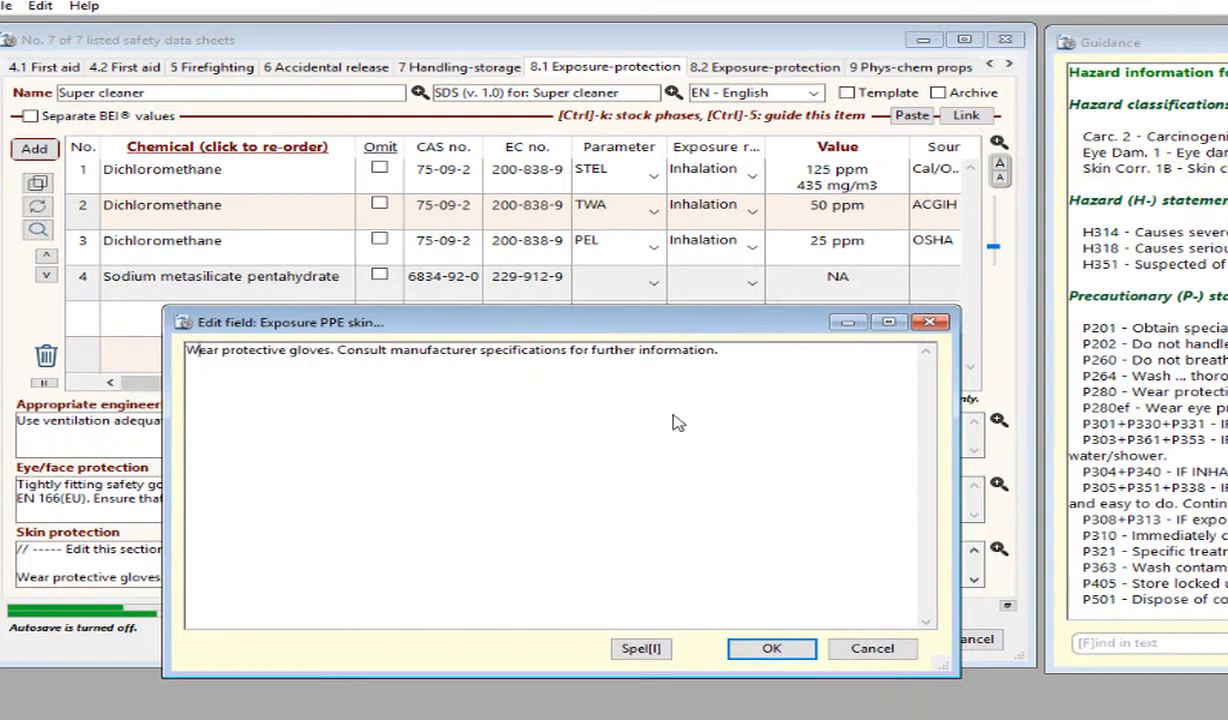
left_click(771, 650)
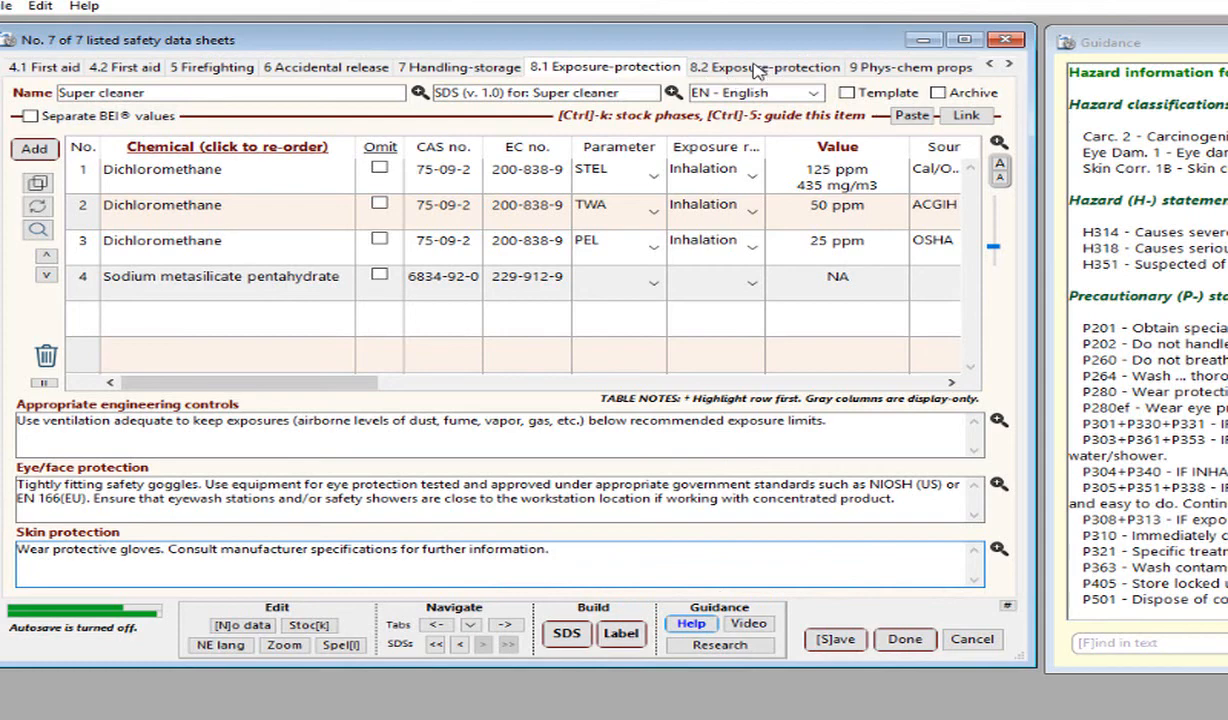
Open the list of SDS sections for navigating to another section.
left_click(469, 624)
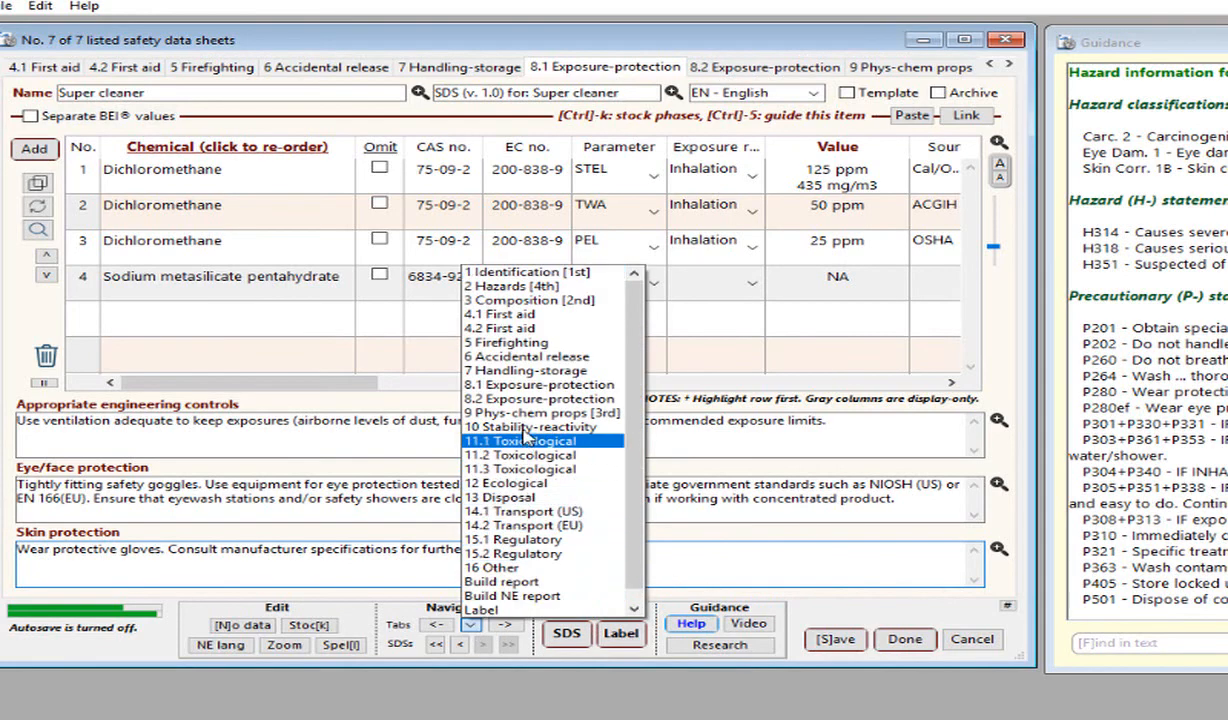